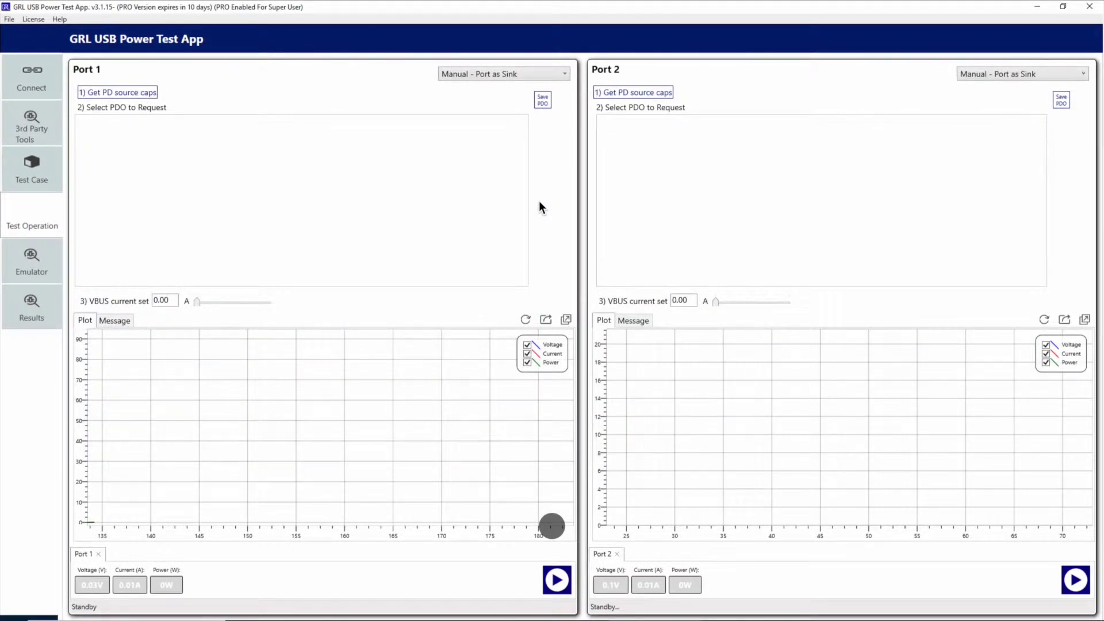
left_click(496, 74)
left_click(489, 114)
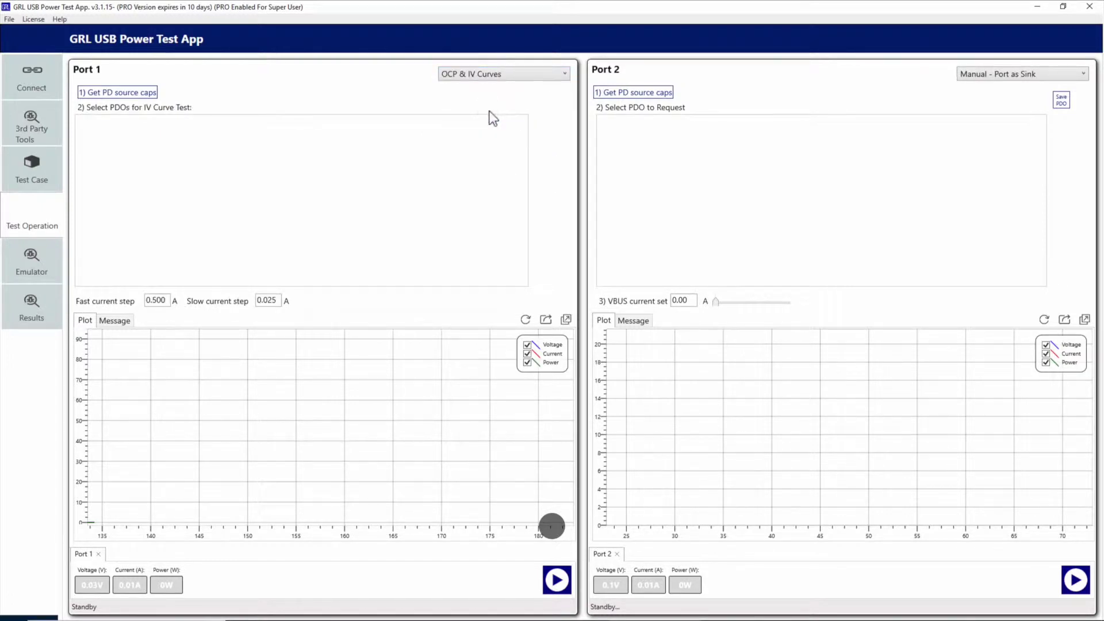
left_click(1033, 74)
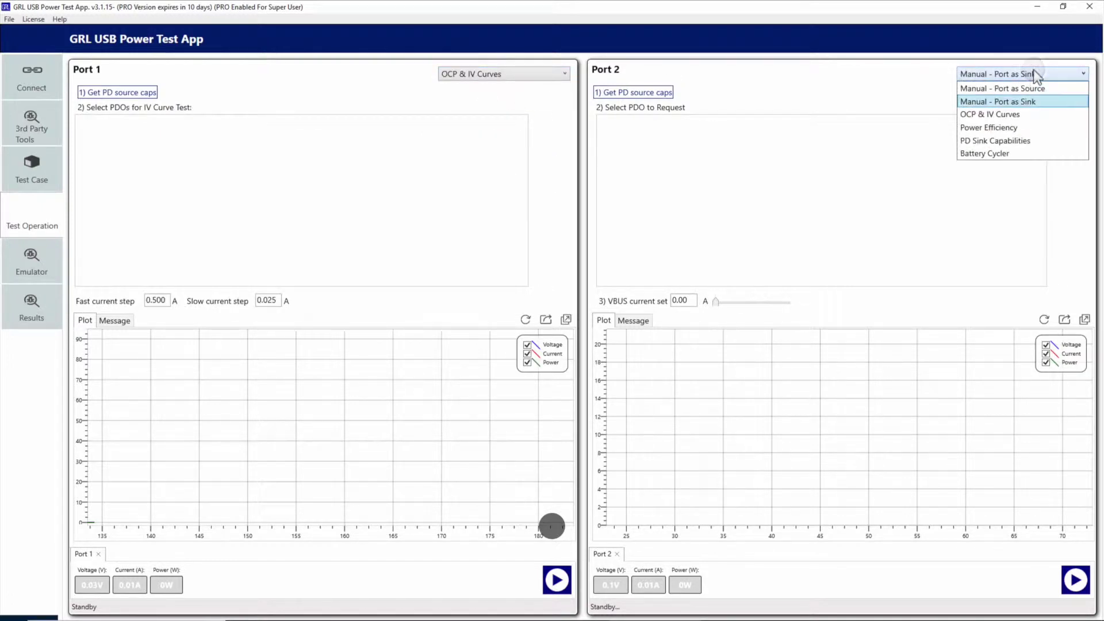
left_click(998, 113)
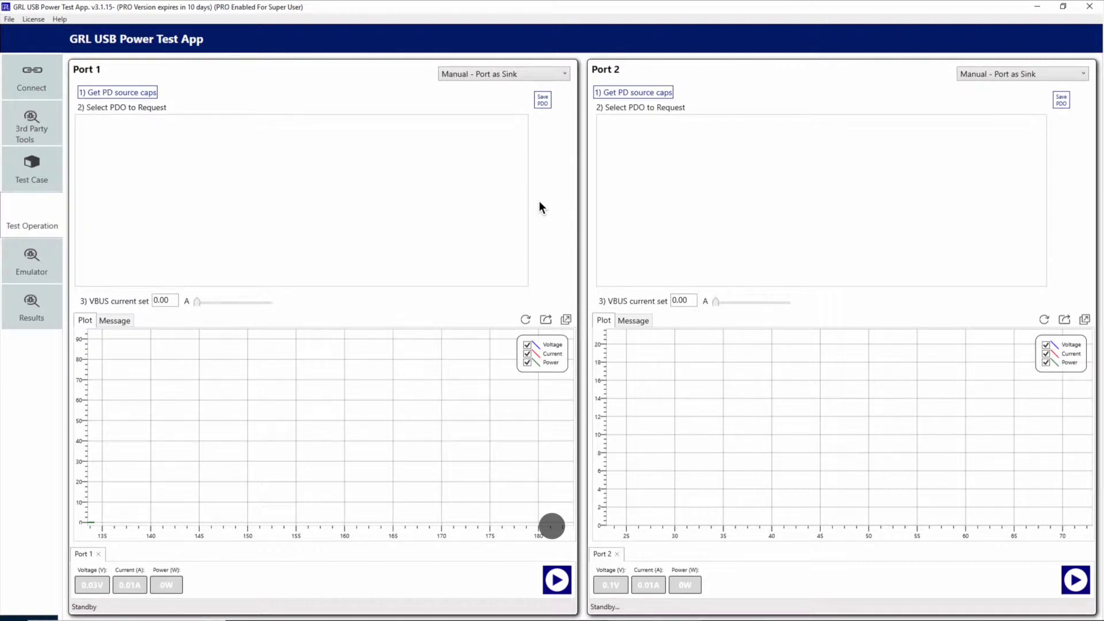
Step: Set Port 1 and Port 2 to OCP & IV Curves and get the PD source caps for both ports
left_click(495, 74)
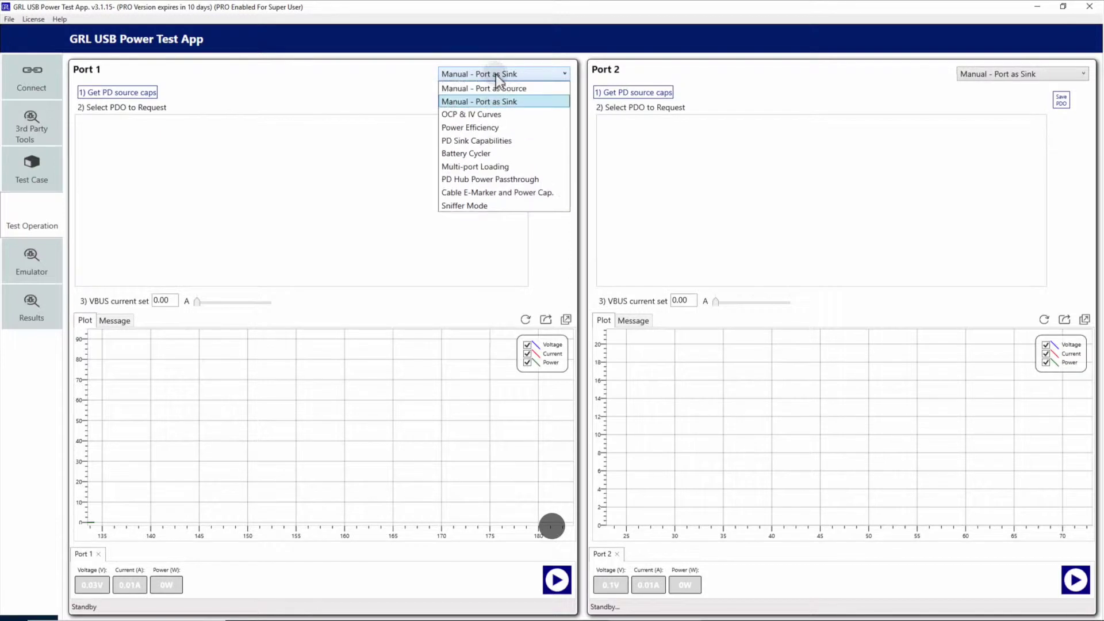
left_click(490, 113)
left_click(1033, 73)
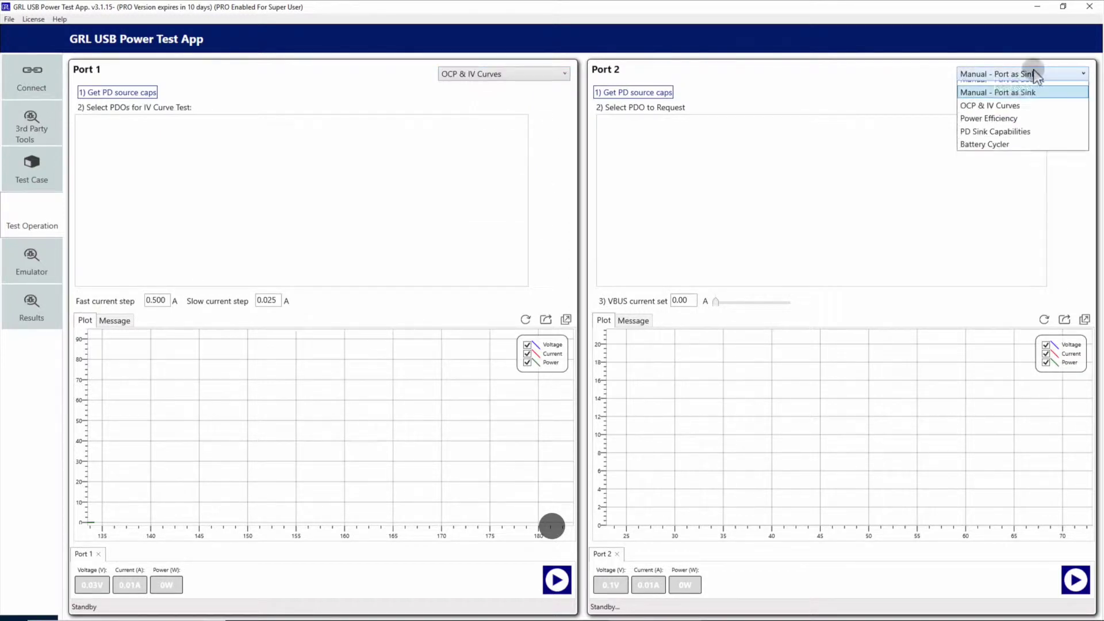
left_click(997, 117)
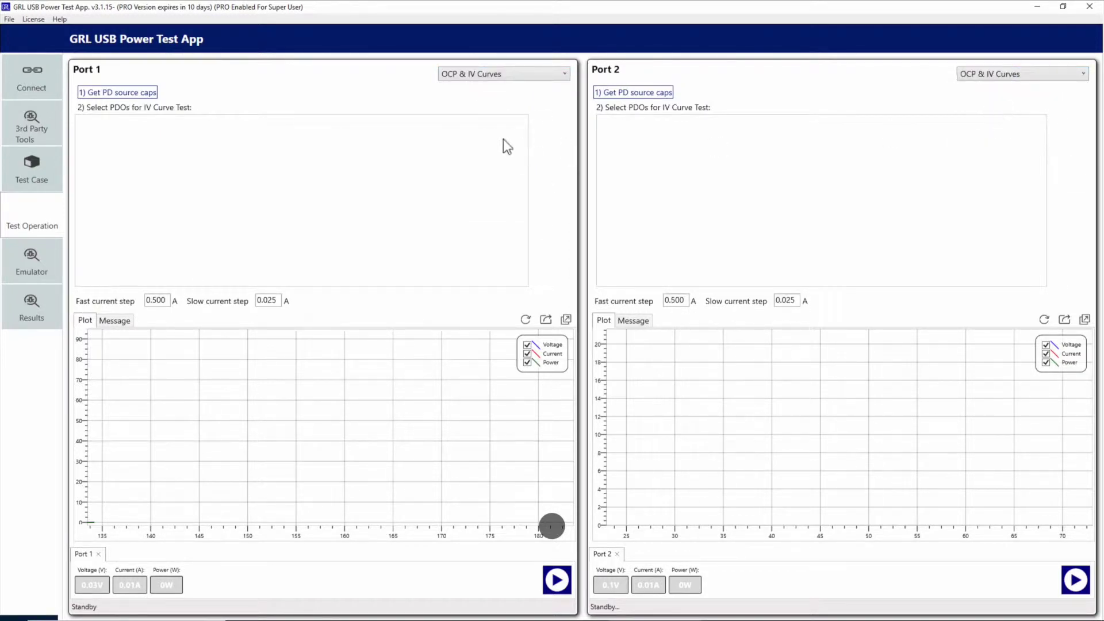
left_click(131, 91)
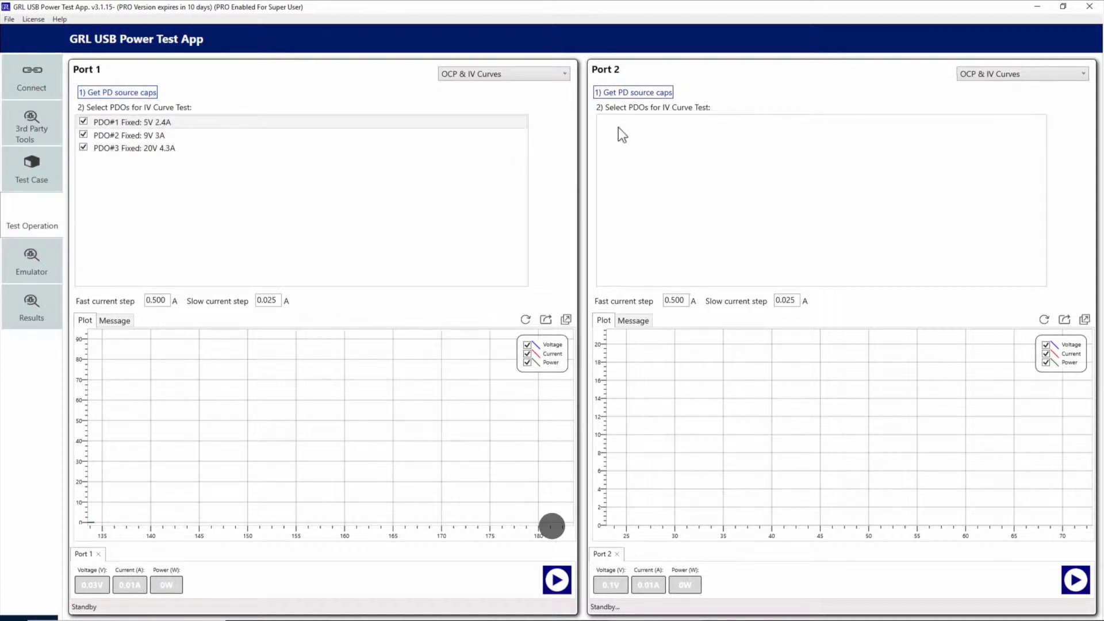
left_click(639, 91)
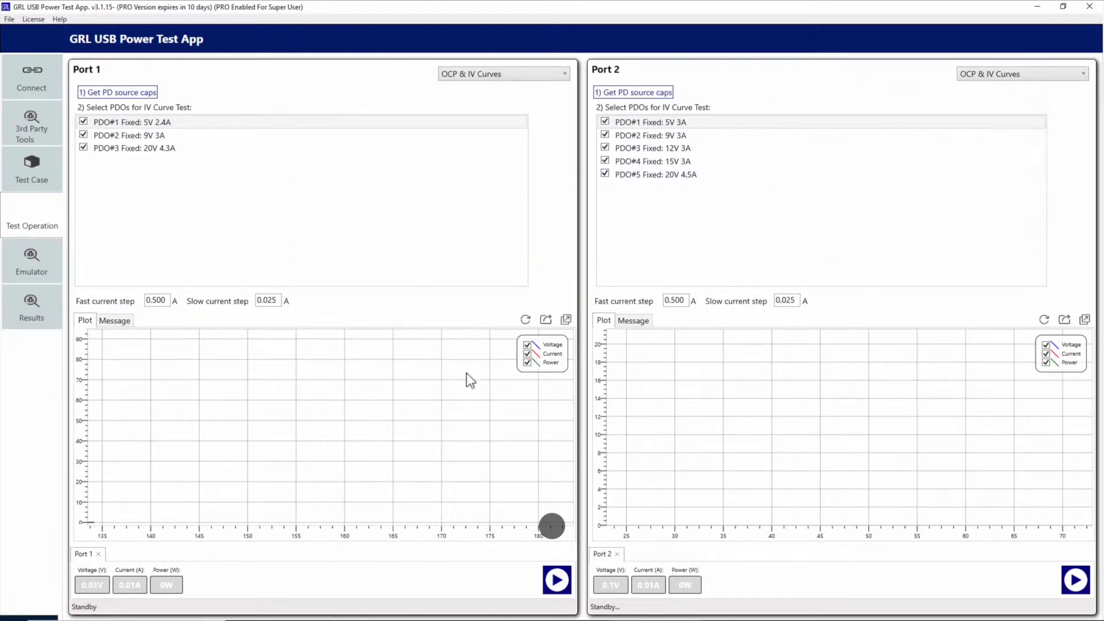
Step: Run the Port 1 OCP and IV curve test with the OCP search starting at 2.4 A, and open its results
left_click(555, 581)
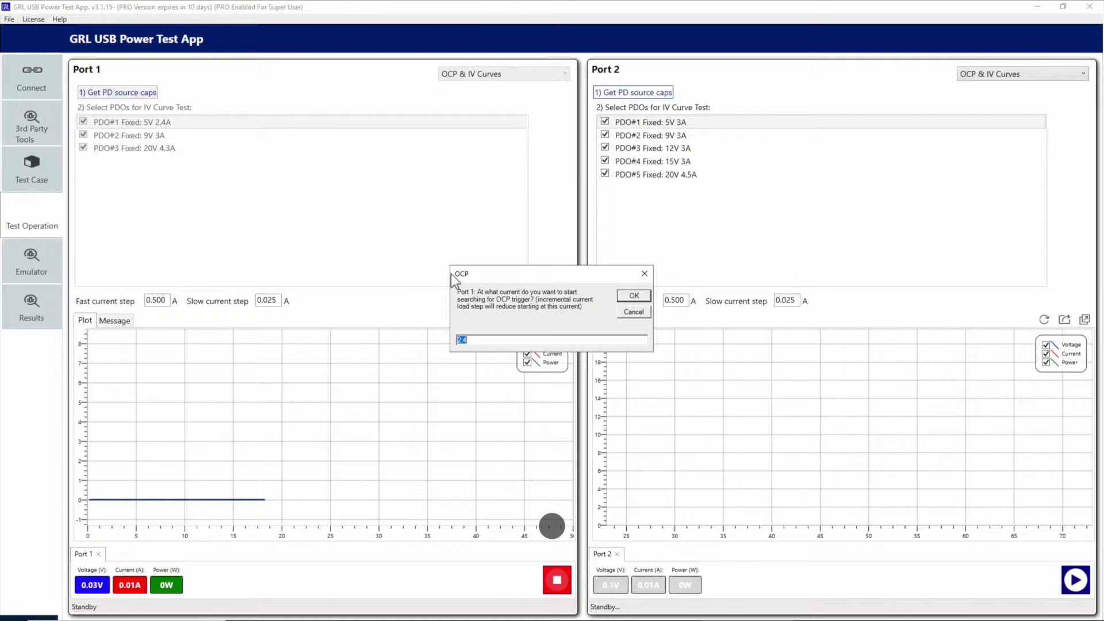
left_click(637, 296)
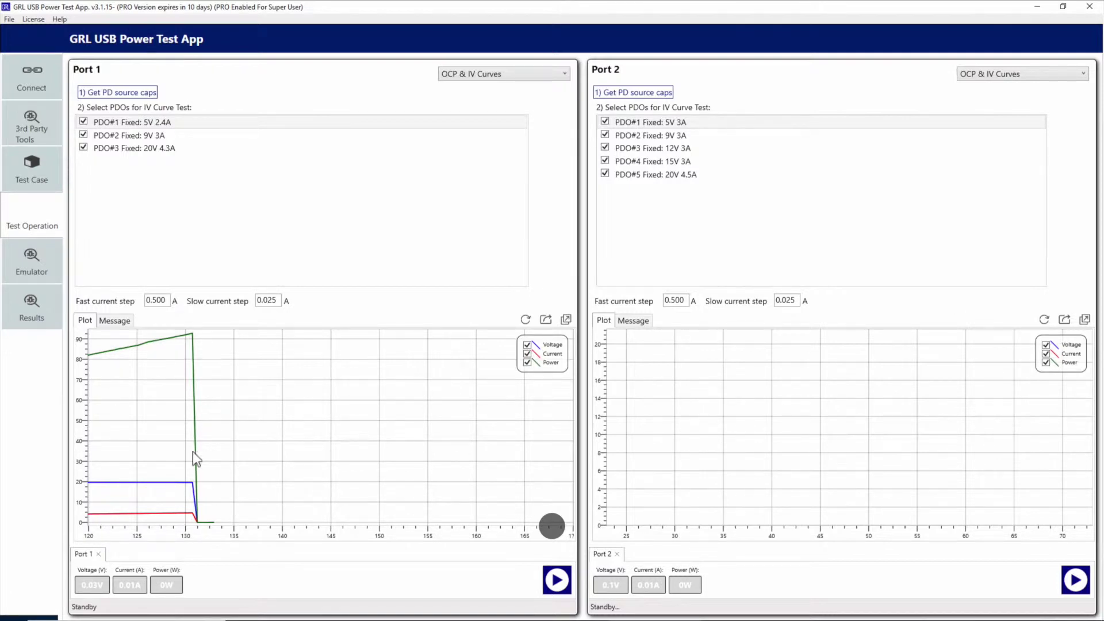
left_click(33, 302)
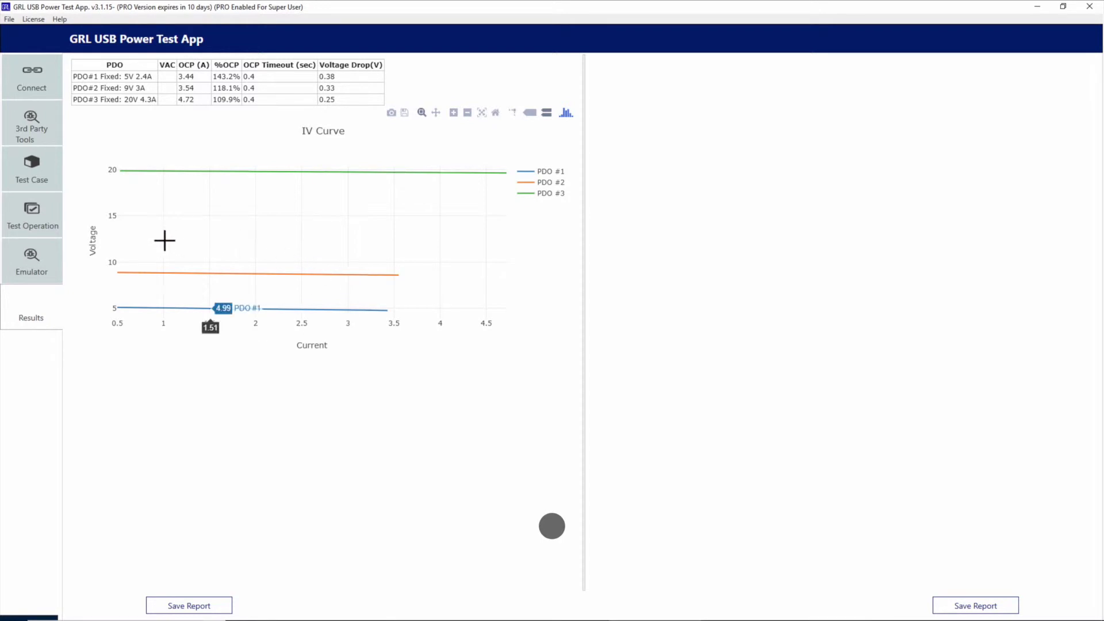
Step: Return to the test operation view and run the Port 2 test on all PDOs with the OCP search starting at 3 A
left_click(53, 217)
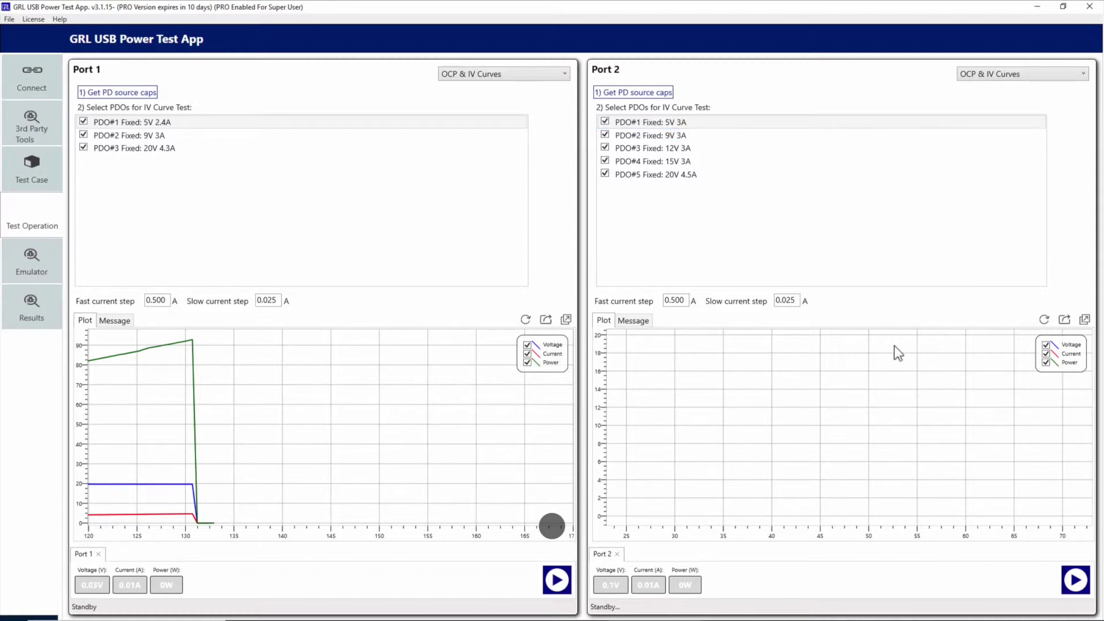
left_click(1076, 580)
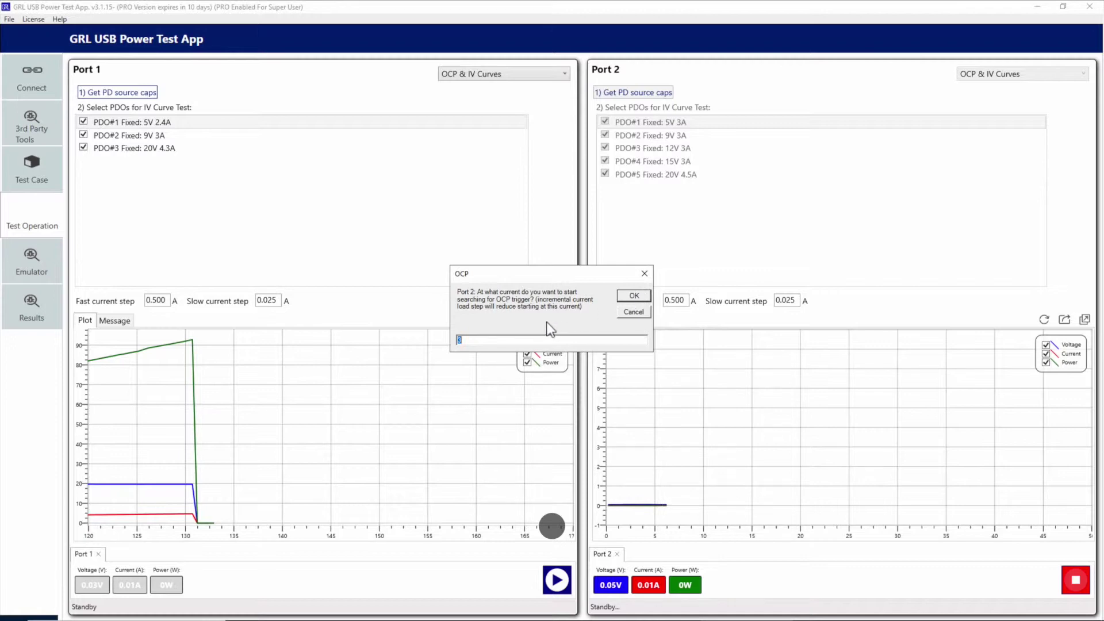
left_click(634, 296)
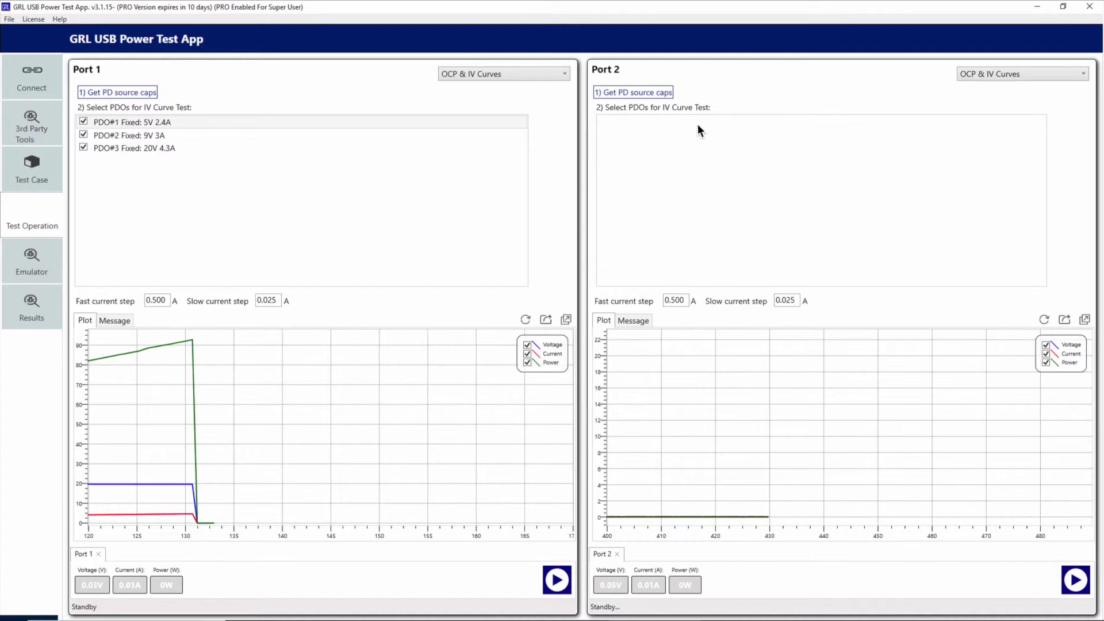
Step: Get the Port 2 PD source caps again and leave only PDO#2 Fixed 9V 3A selected for the IV curve test
left_click(664, 93)
left_click(661, 93)
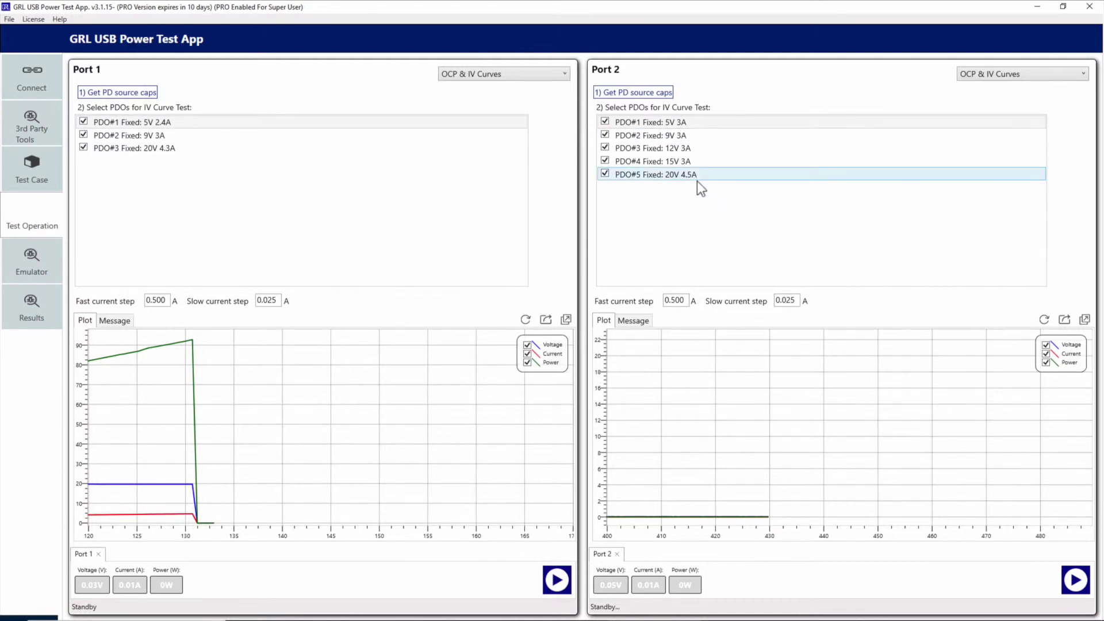
left_click(687, 136)
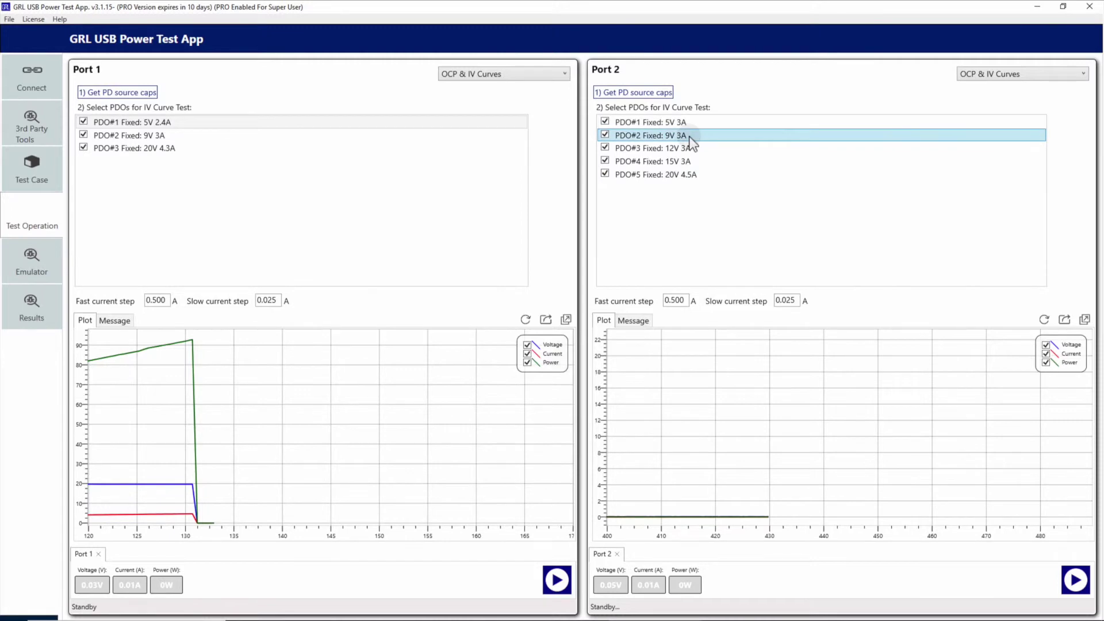
left_click(605, 121)
left_click(605, 147)
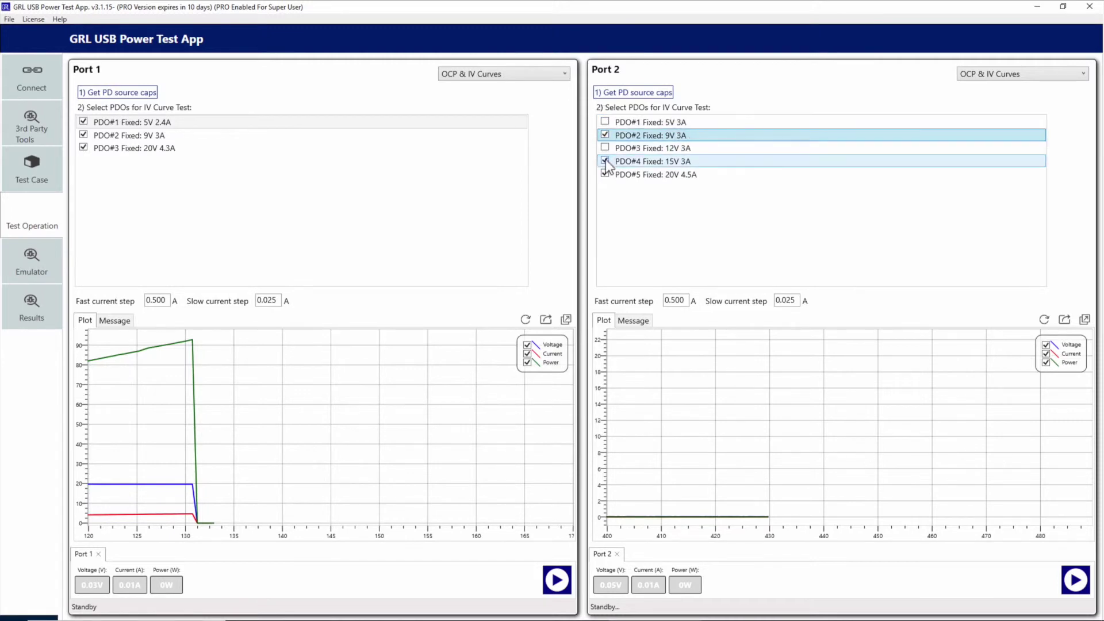
left_click(605, 161)
left_click(605, 174)
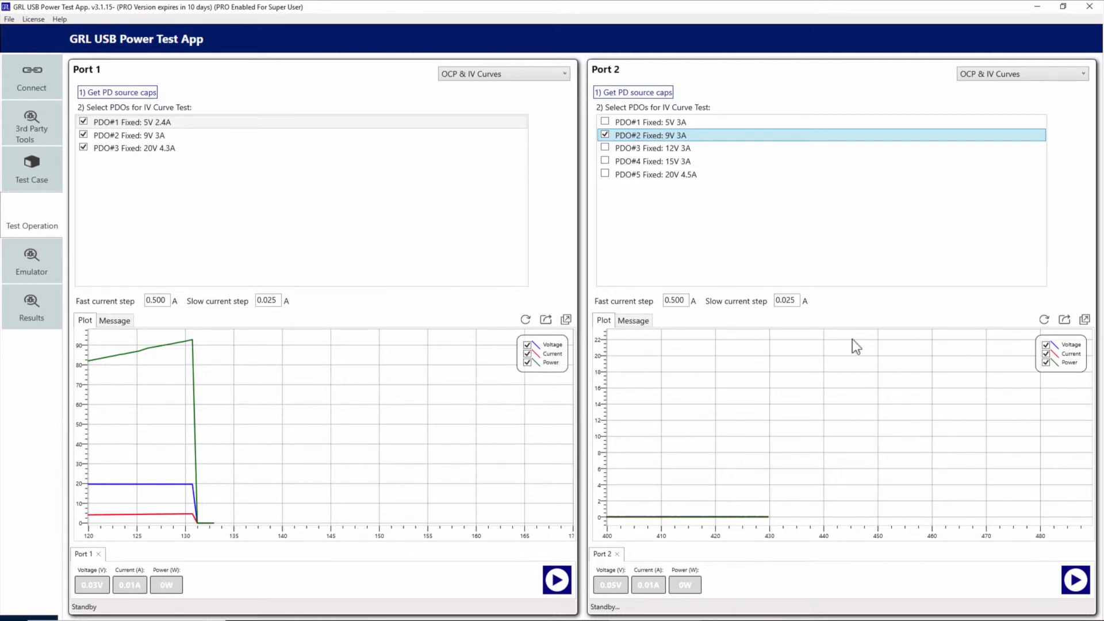
Step: Run the Port 2 test on PDO#2 with the OCP search starting at 3 A
left_click(1073, 577)
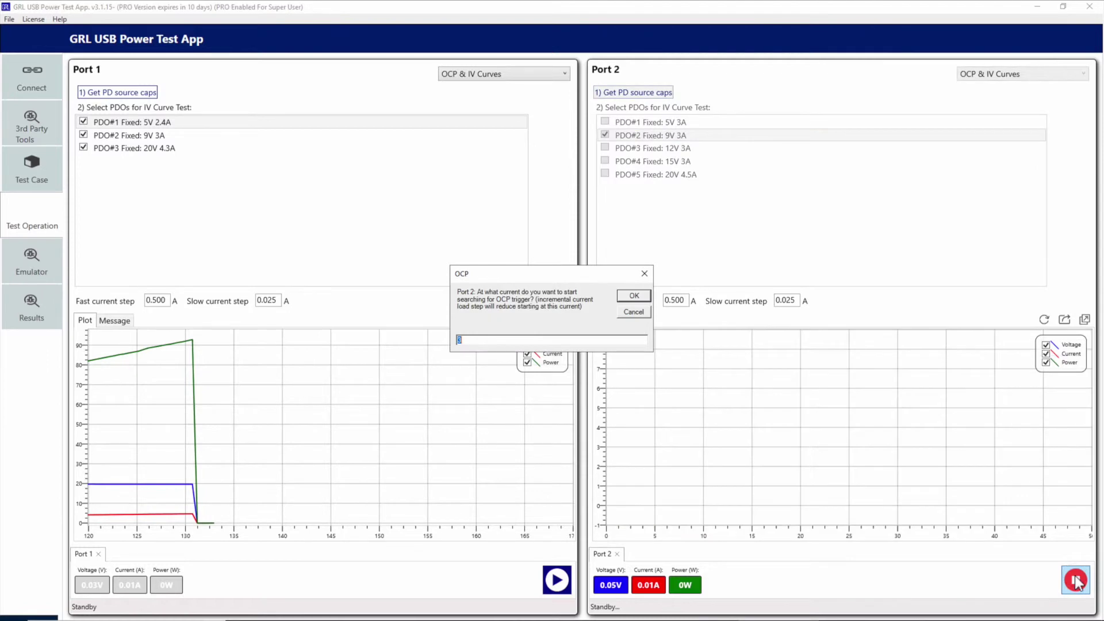
left_click(642, 299)
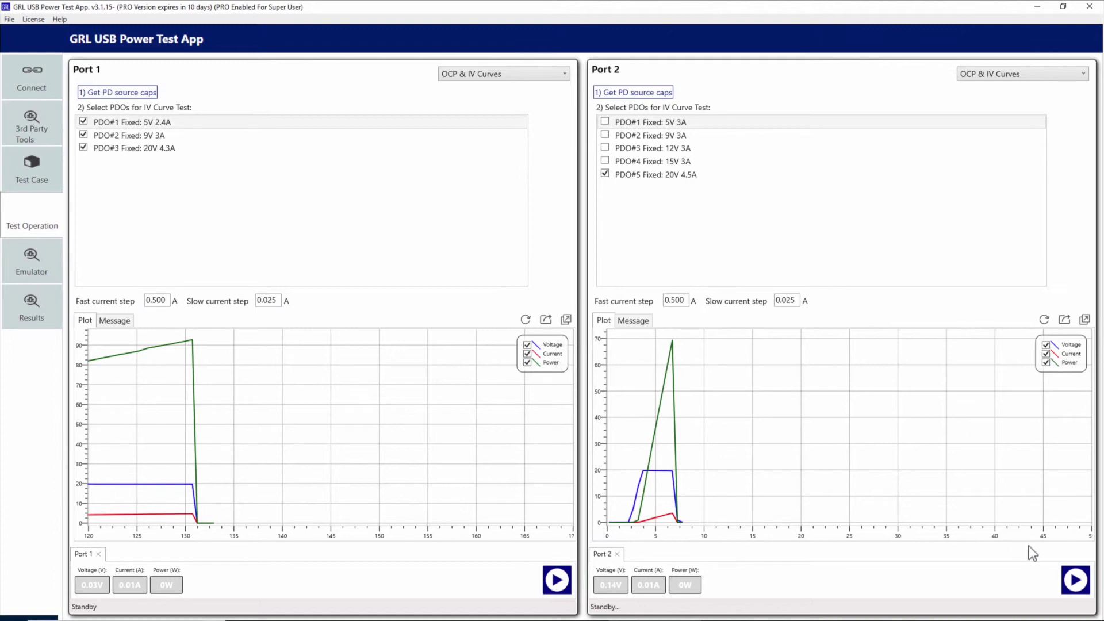
Step: Run the Port 2 test on PDO#5 Fixed 20V 4.5A with the OCP search starting at 4.5 A
left_click(1075, 580)
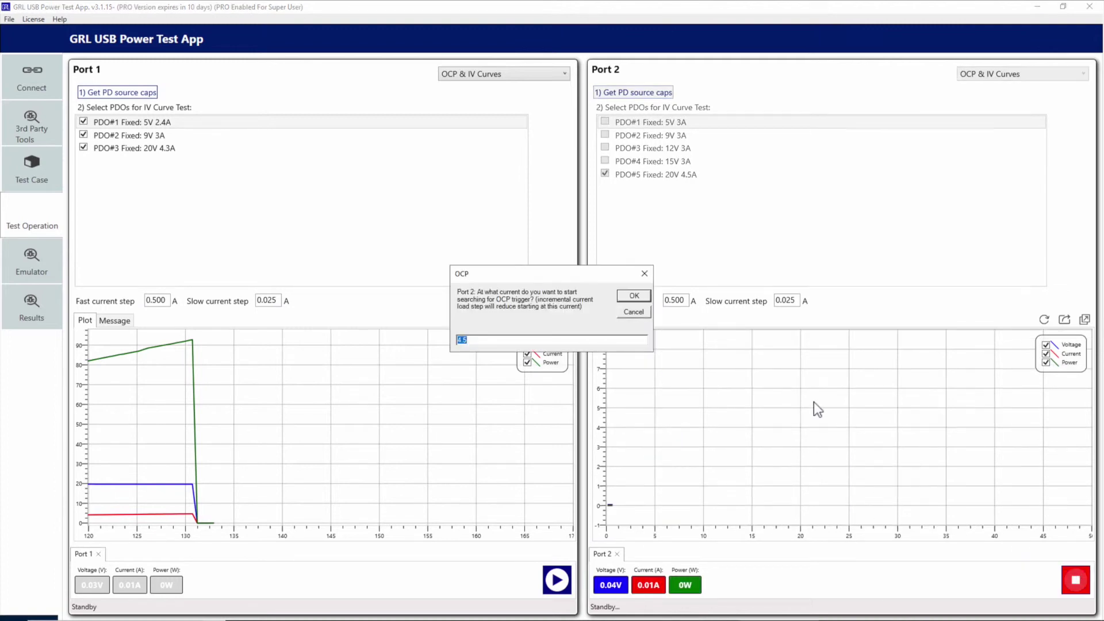
left_click(629, 298)
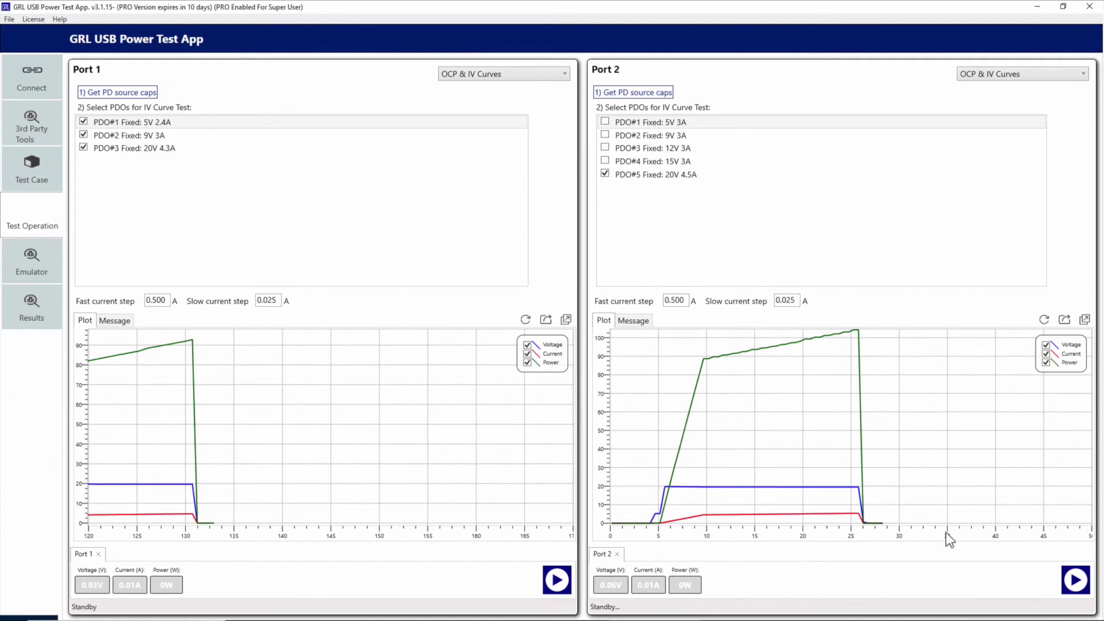
Step: Open the test results and save the Port 2 report
left_click(37, 303)
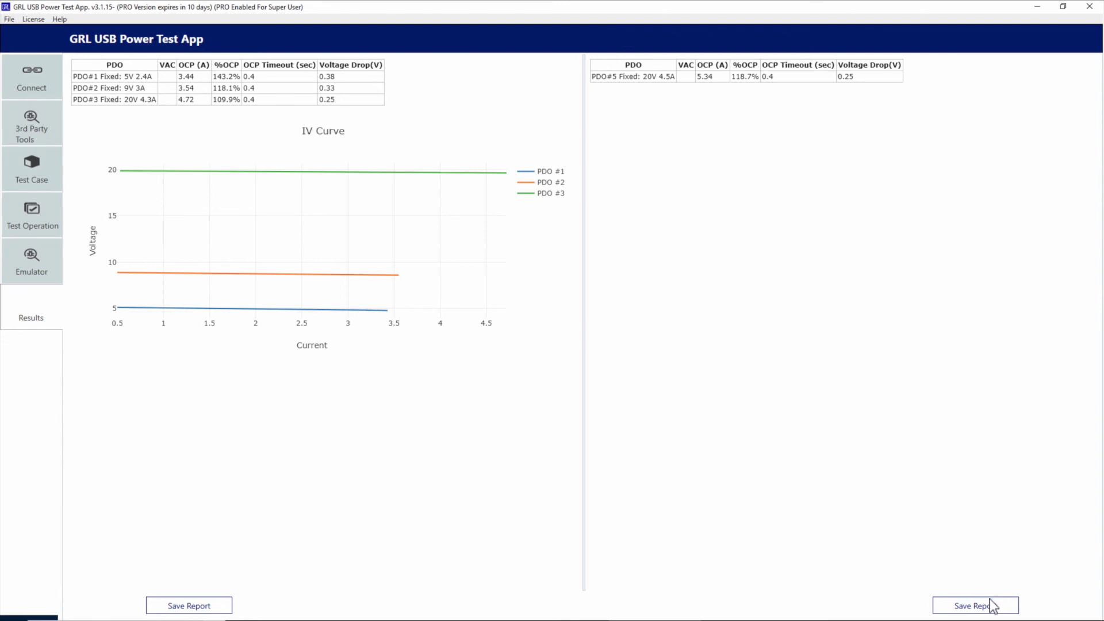
left_click(992, 605)
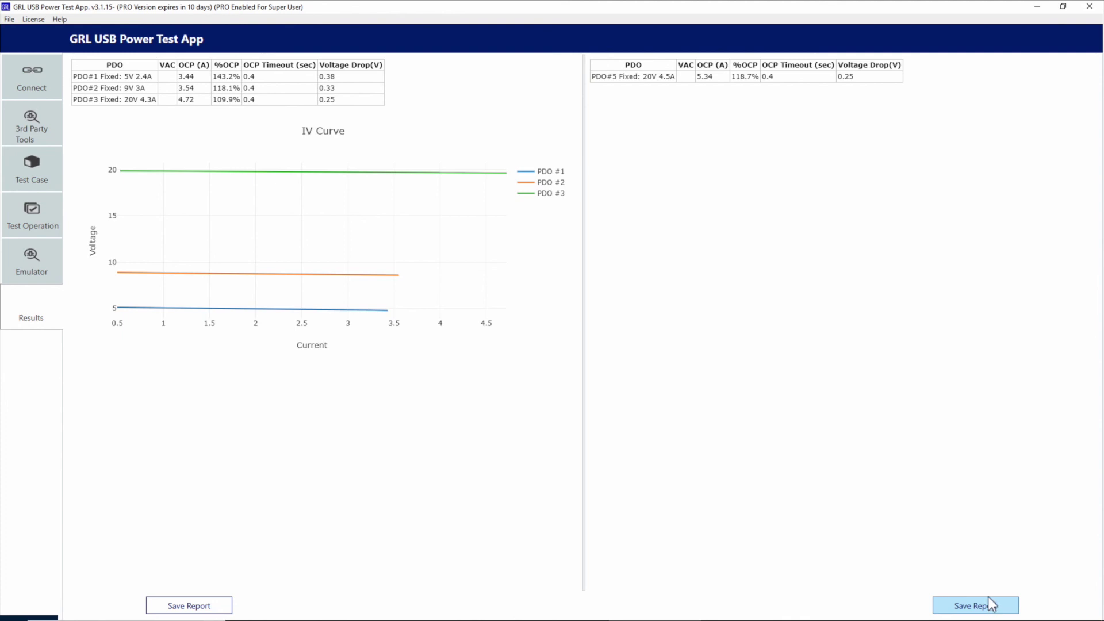
left_click(991, 603)
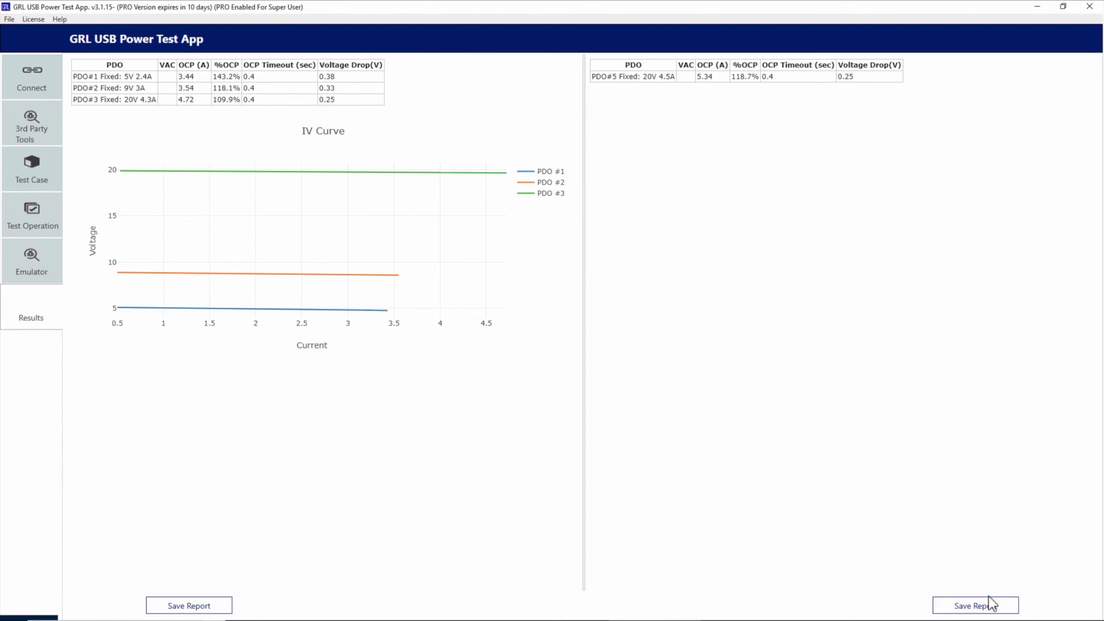